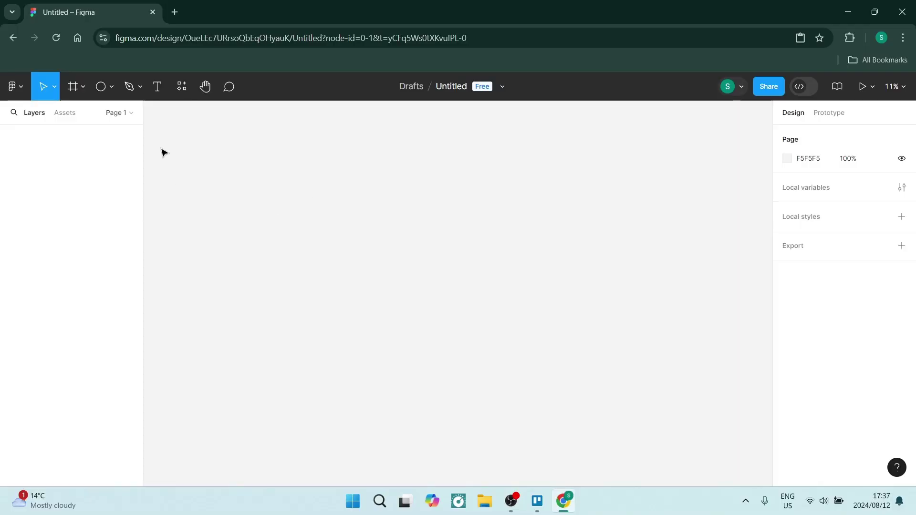
# - Create a text box reading CIRCULAR TEXT INSERT HERE and pick a larger font size
pyautogui.click(157, 87)
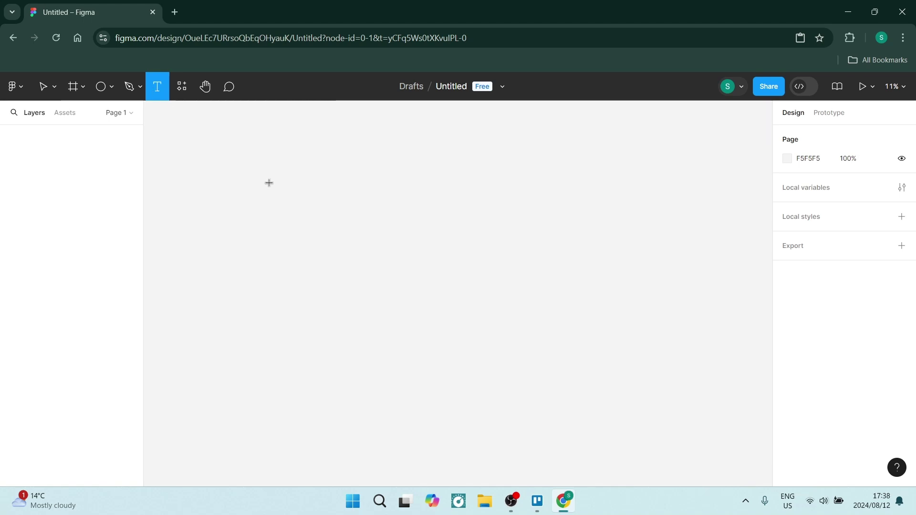
pyautogui.moveTo(269, 182); pyautogui.dragTo(554, 336)
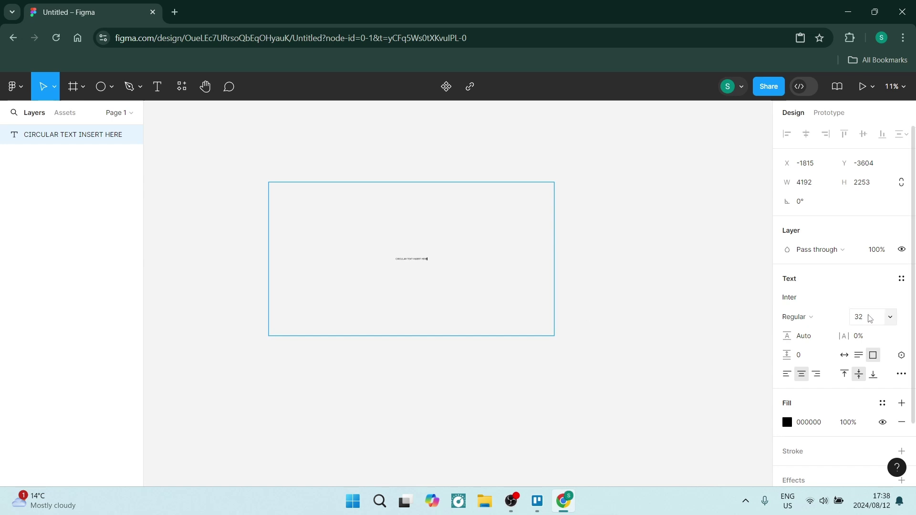
pyautogui.click(891, 317)
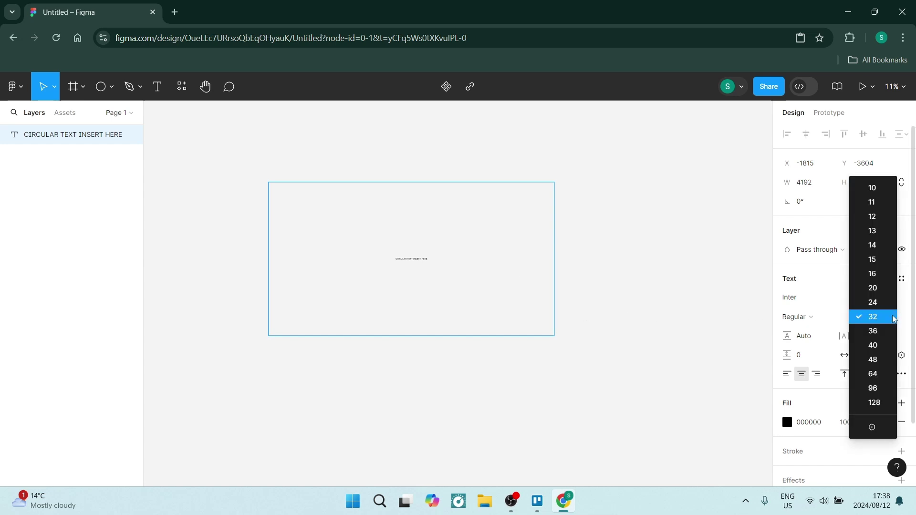
pyautogui.click(881, 345)
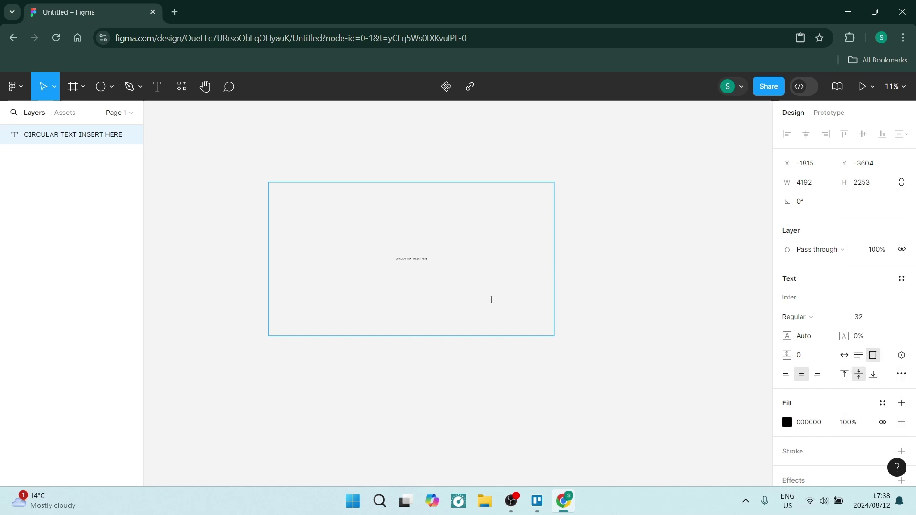
pyautogui.press('Escape')
# - Set the text size to 48 and resize the text box to 1859×684
pyautogui.click(427, 266)
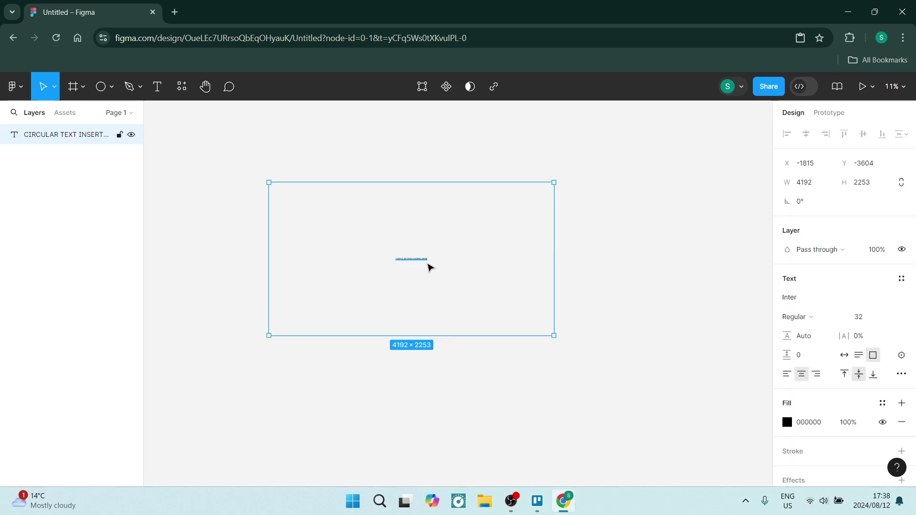
pyautogui.click(892, 318)
pyautogui.click(873, 361)
pyautogui.moveTo(555, 334); pyautogui.dragTo(394, 229)
# - Apply the Istok Web font to the text
pyautogui.scroll(3, 317, 208)
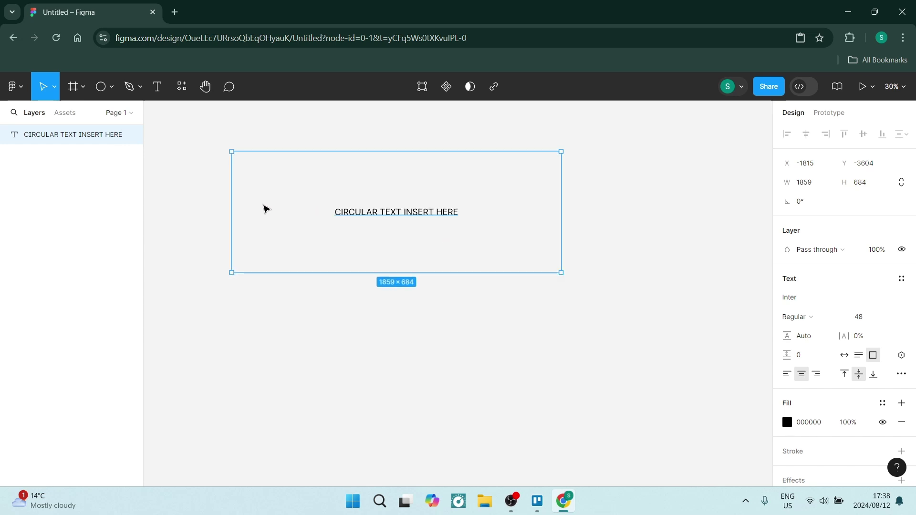
pyautogui.scroll(3, 266, 208)
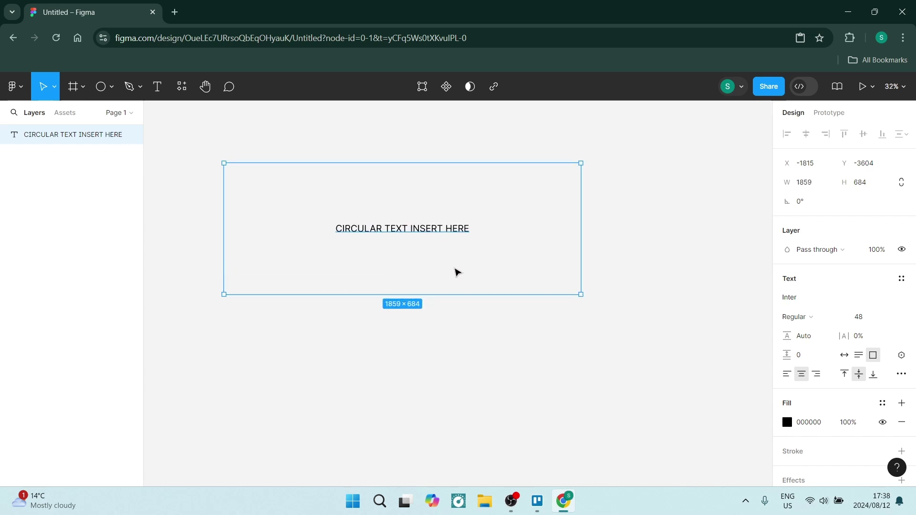
pyautogui.click(808, 298)
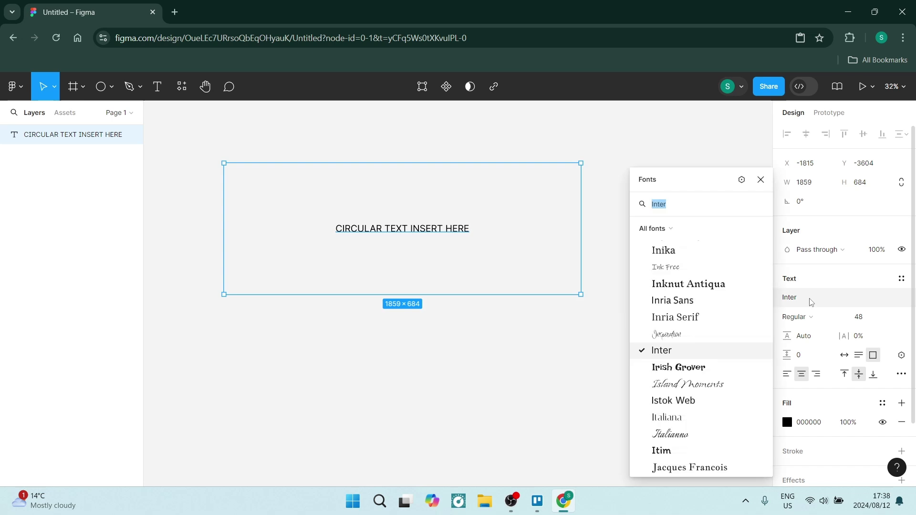
pyautogui.click(690, 402)
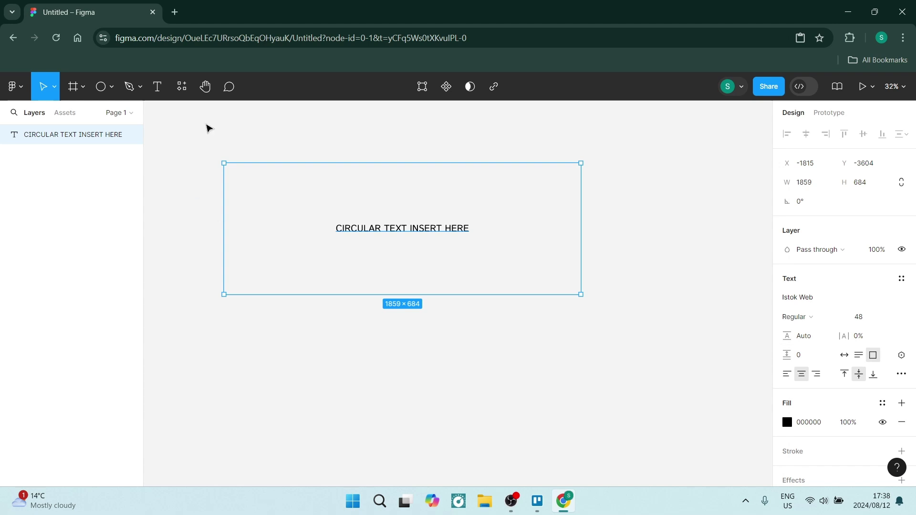
# - Replace the old plugin search with 'CIRC' to list the Circular Text plugin and related plugins
pyautogui.click(182, 86)
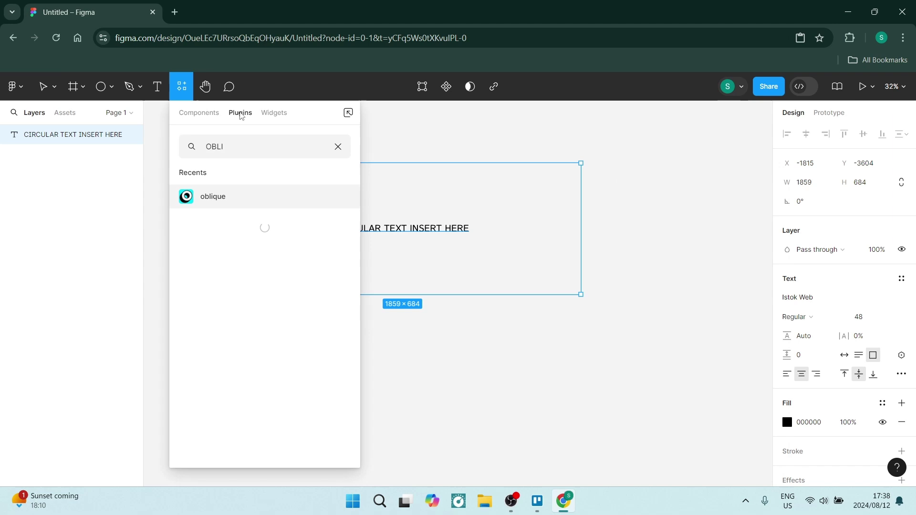
pyautogui.click(250, 144)
pyautogui.press('BackSpace')
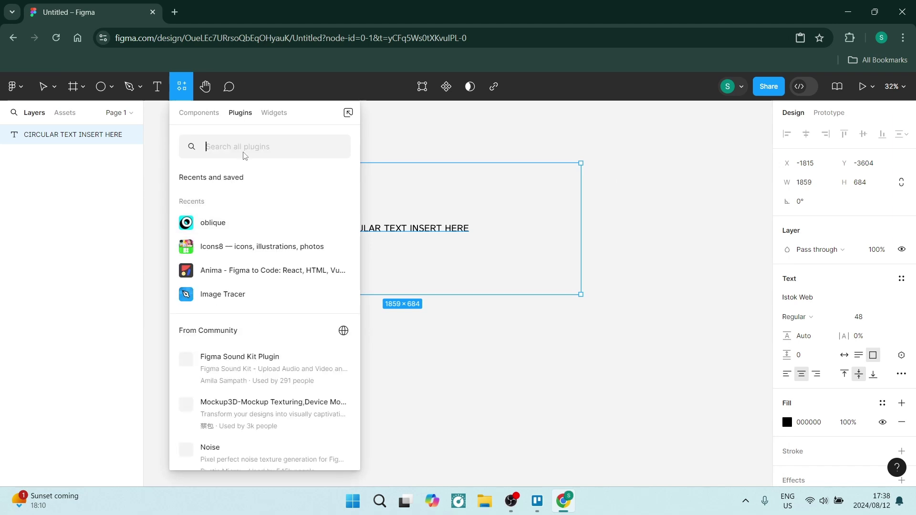
pyautogui.write('CIRCULAR')
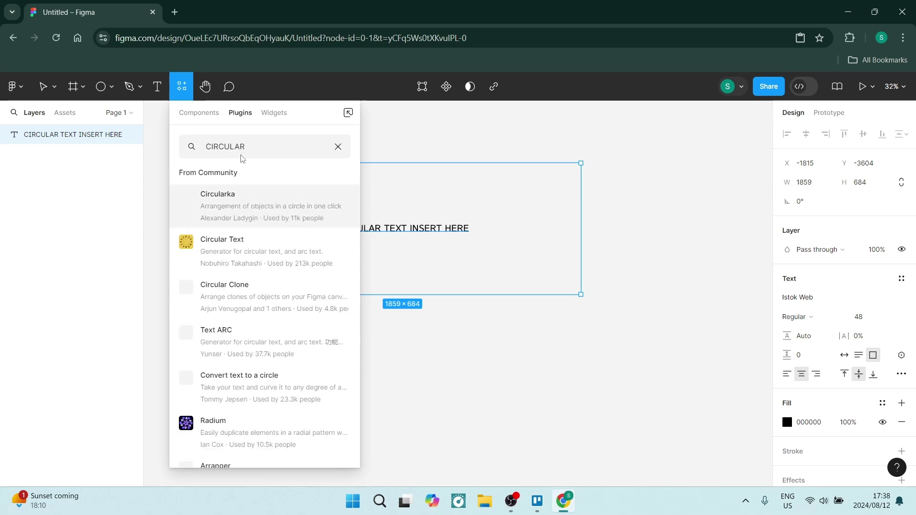
pyautogui.moveTo(255, 241)
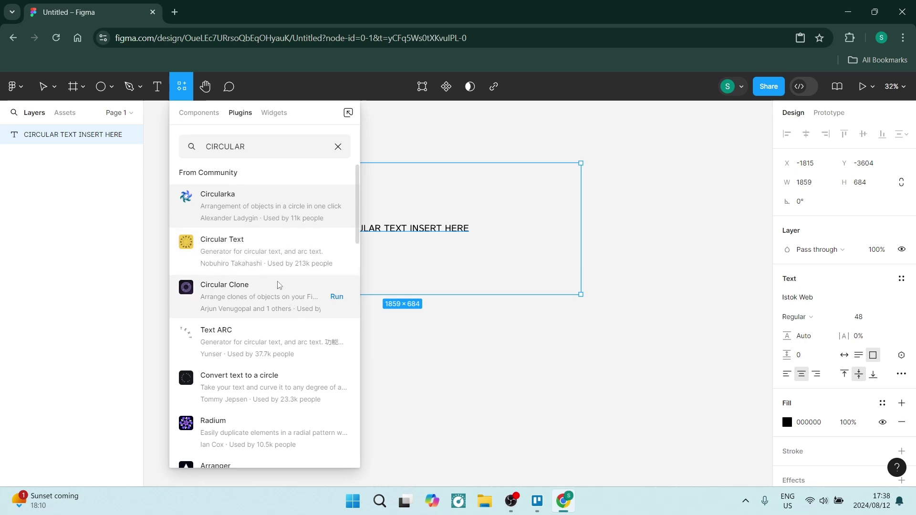
pyautogui.scroll(-6, 276, 315)
pyautogui.scroll(6, 289, 361)
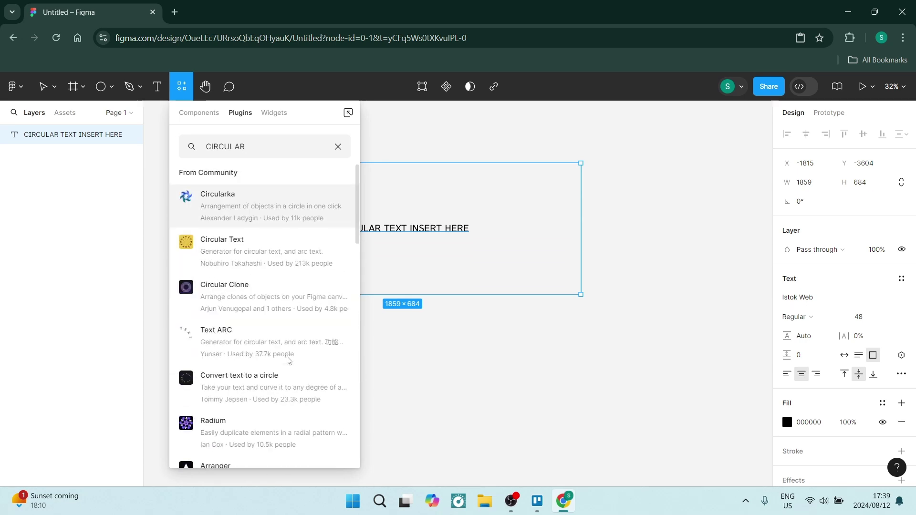
pyautogui.moveTo(267, 268)
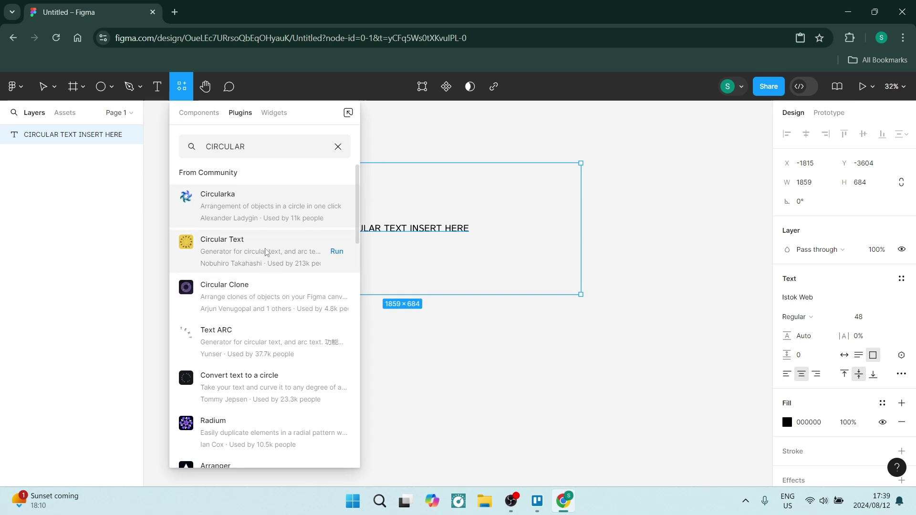
# - Paste the copied phrase into the Circular Text plugin and generate it as a 360° letter ring
pyautogui.click(337, 251)
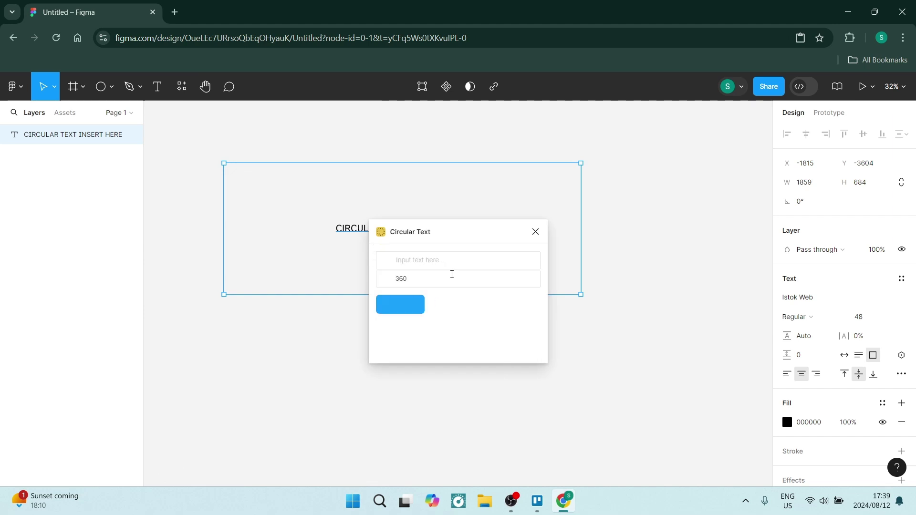
pyautogui.moveTo(439, 235); pyautogui.dragTo(669, 245)
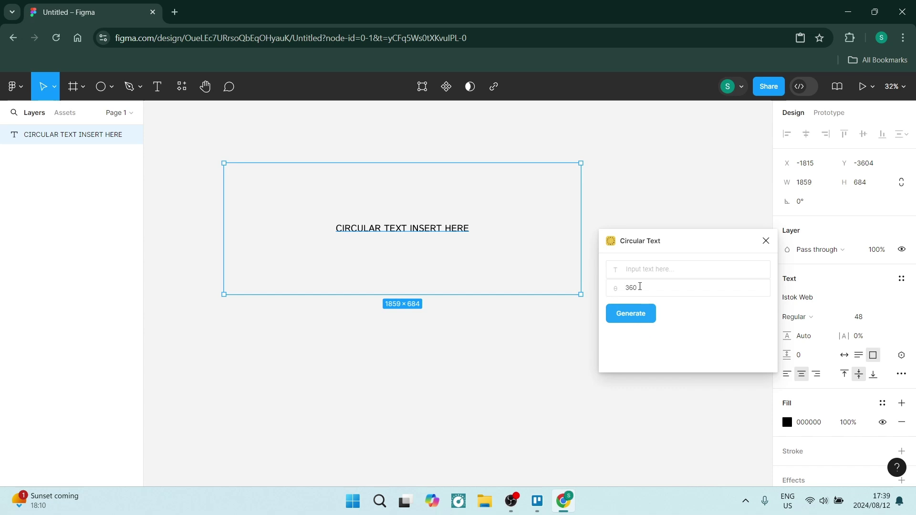
pyautogui.click(648, 268)
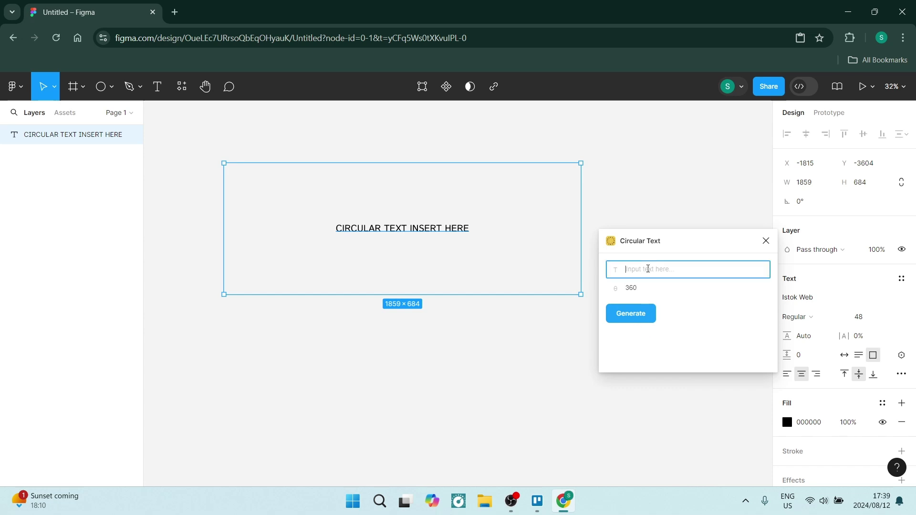
pyautogui.click(437, 231)
pyautogui.doubleClick(436, 230)
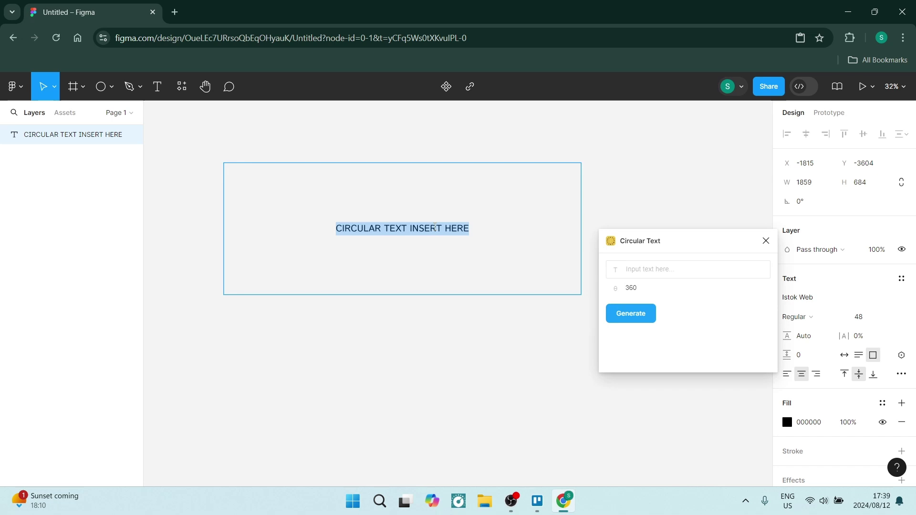
pyautogui.click(658, 272)
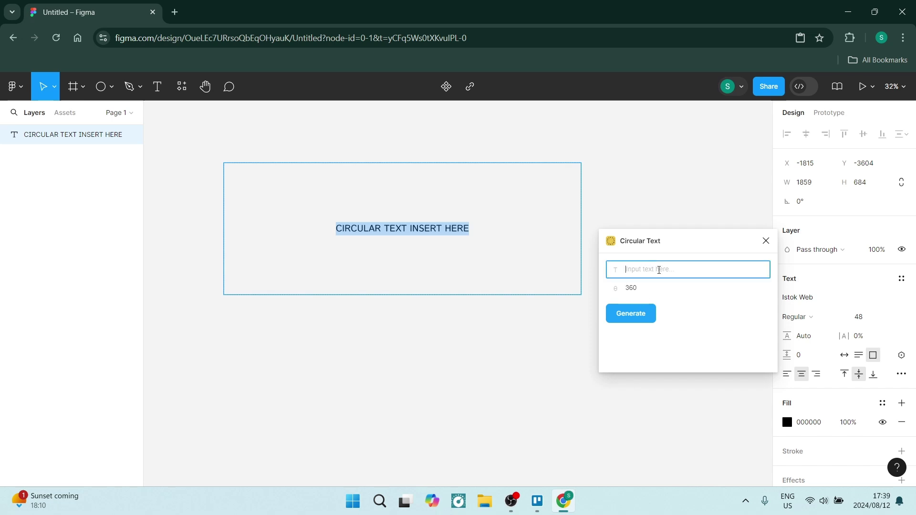
pyautogui.write('CIRCULAR TEXT INSERT HERE')
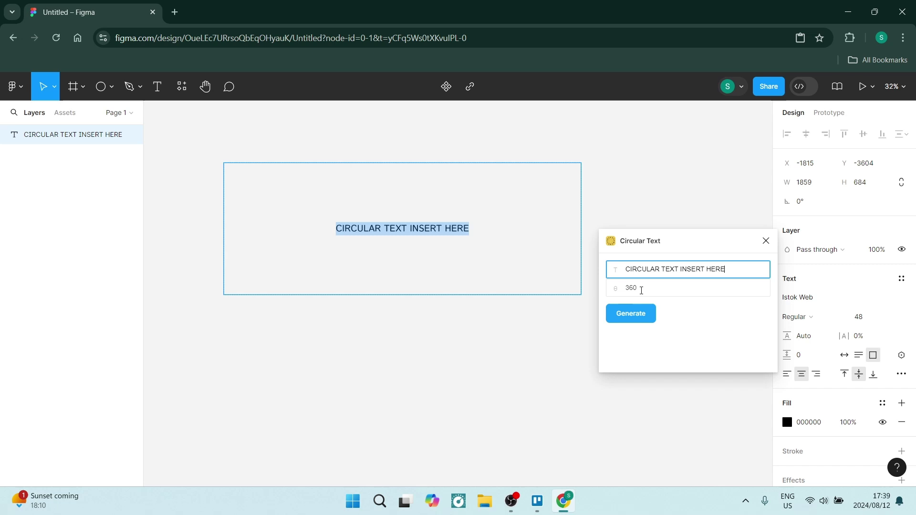
pyautogui.click(633, 313)
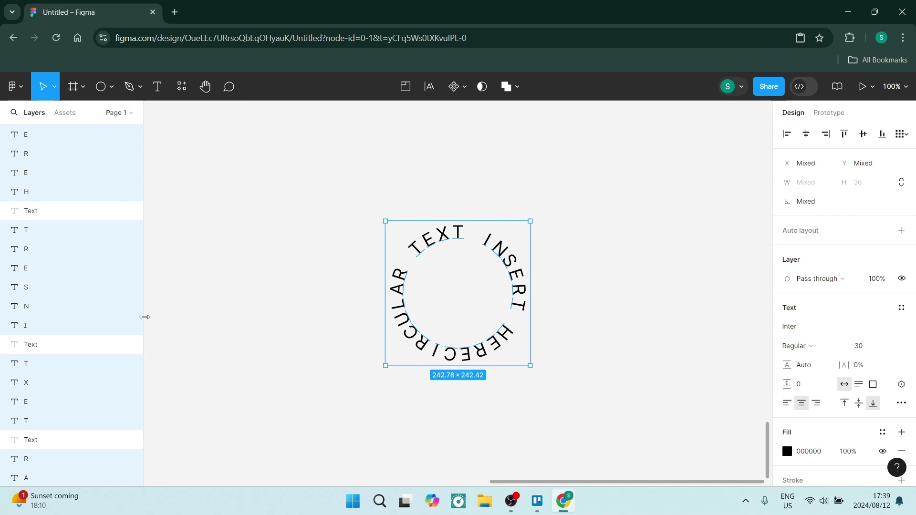
# - Group the circular letters, then convert that group into Frame 1 (242.78×242.42)
pyautogui.scroll(-3, 36, 325)
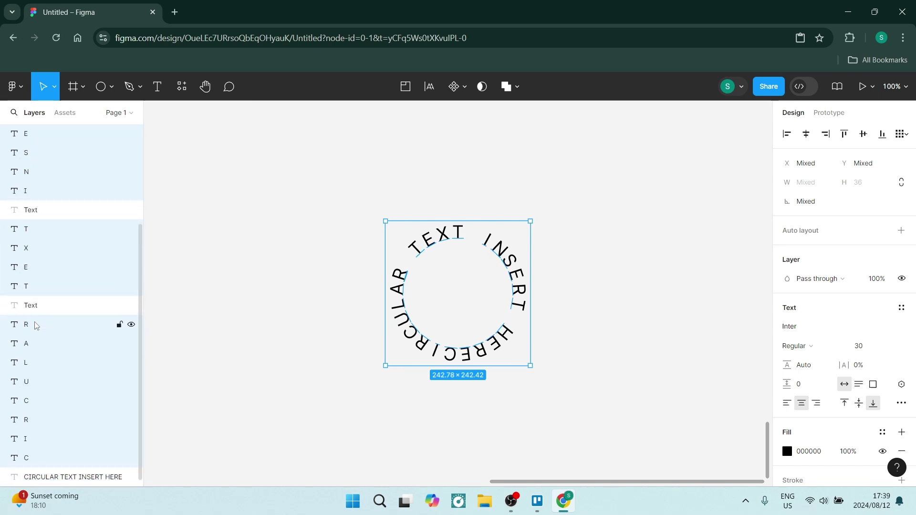
pyautogui.scroll(3, 36, 325)
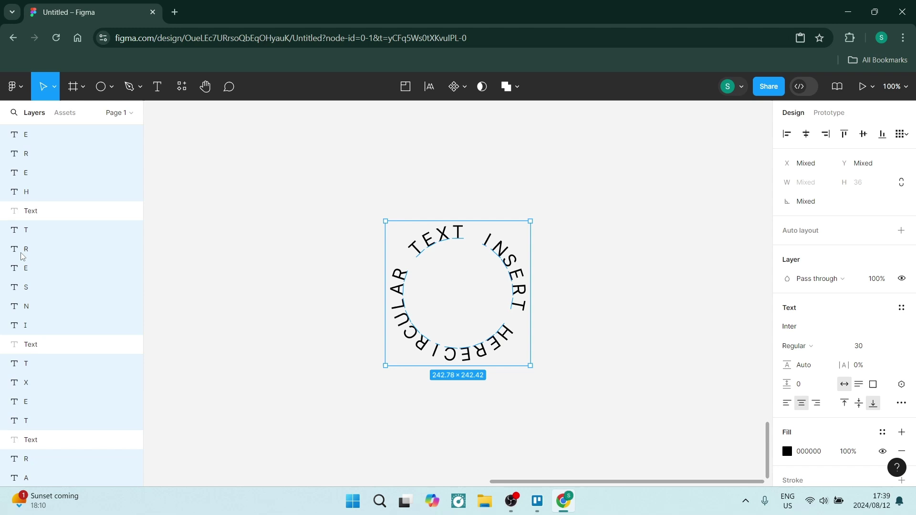
pyautogui.rightClick(429, 280)
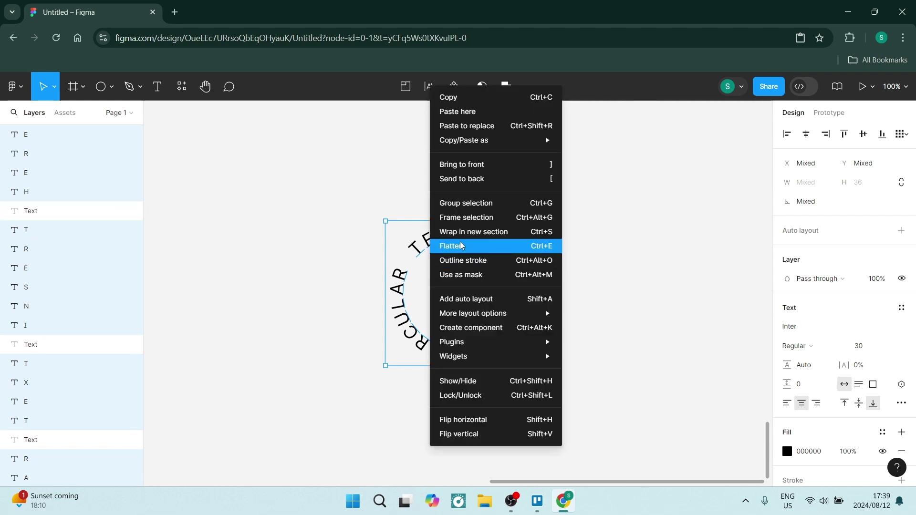
pyautogui.moveTo(486, 316)
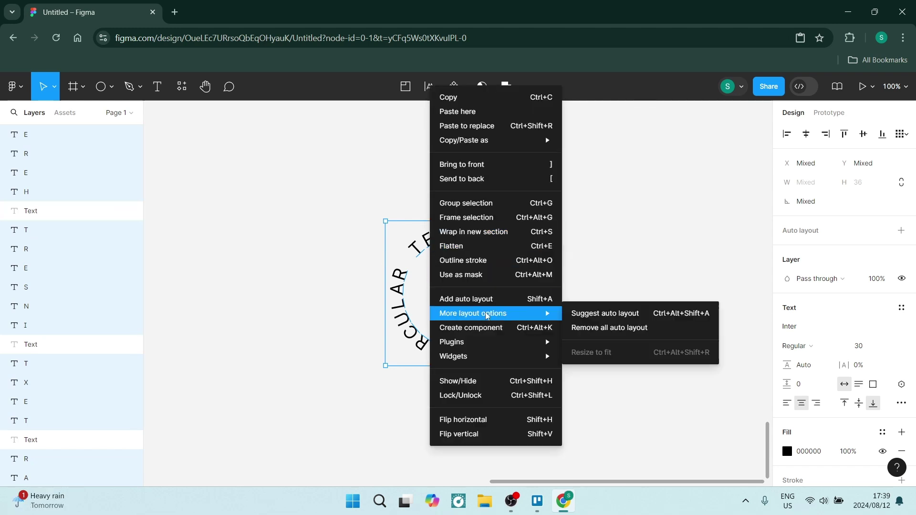
pyautogui.click(476, 203)
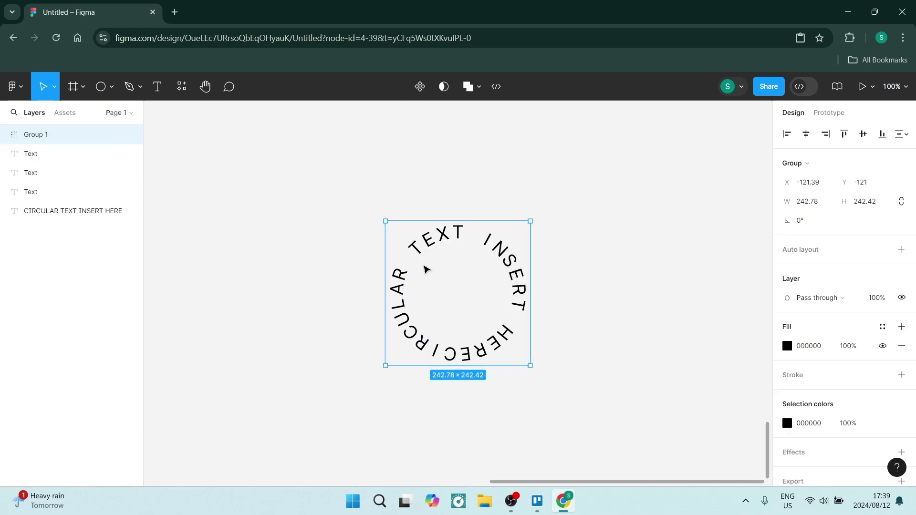
pyautogui.rightClick(420, 266)
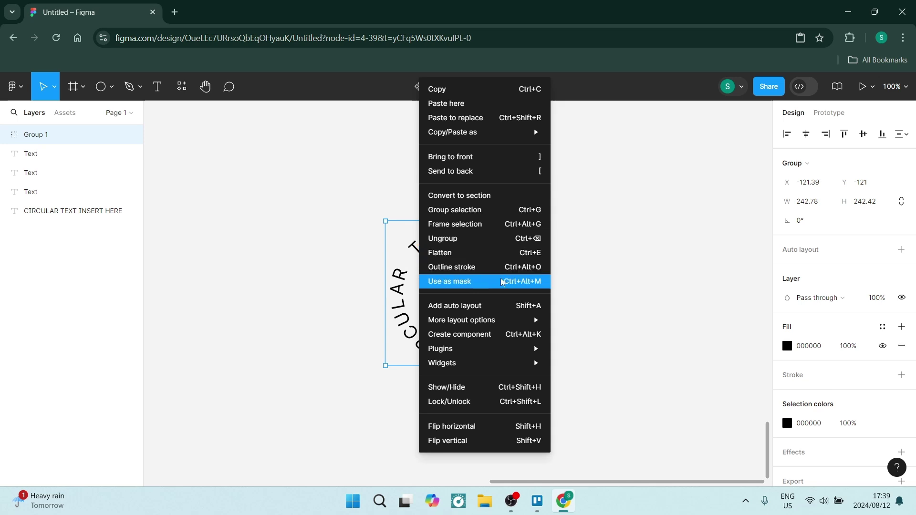
pyautogui.click(460, 225)
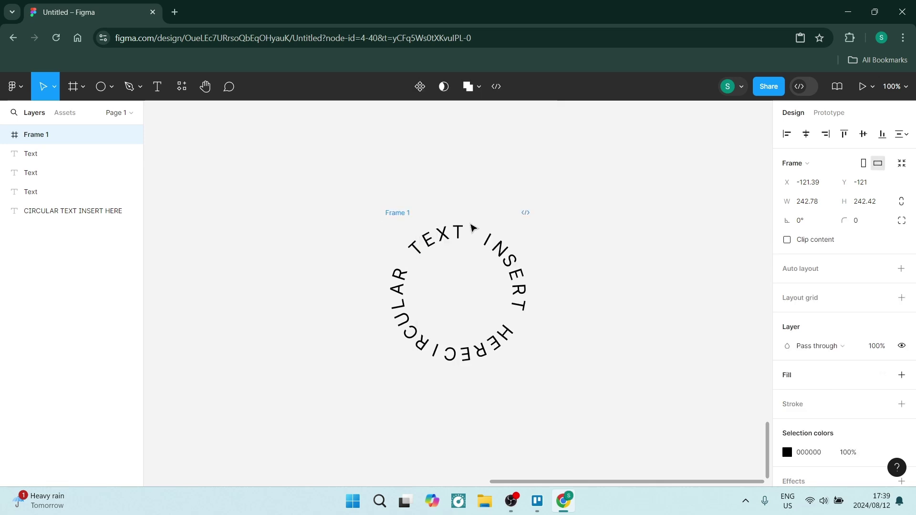
# - Move Frame 1 and enlarge it to 276 wide around the ring, then add vertical auto layout
pyautogui.moveTo(445, 296); pyautogui.dragTo(436, 273)
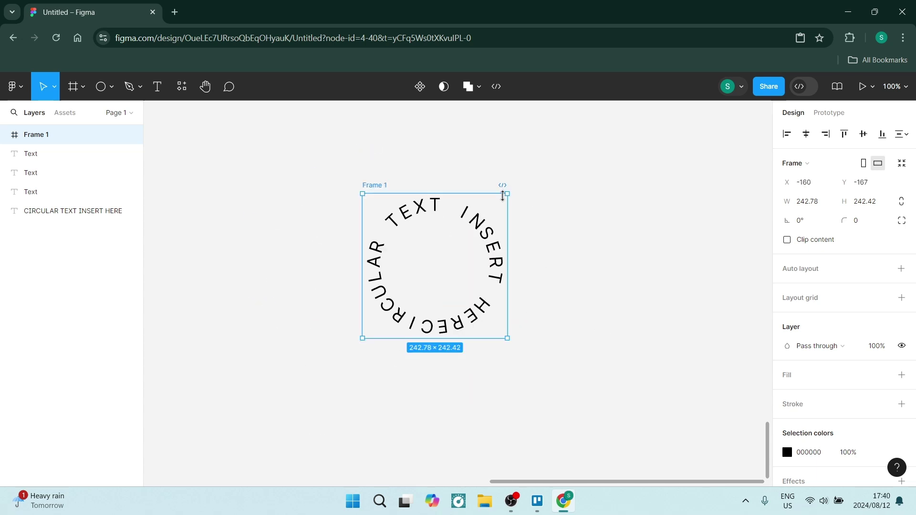
pyautogui.moveTo(506, 193)
pyautogui.mouseDown()
pyautogui.moveTo(458, 224)
pyautogui.moveTo(505, 205)
pyautogui.moveTo(542, 215)
pyautogui.moveTo(543, 232)
pyautogui.moveTo(491, 218)
pyautogui.moveTo(490, 205)
pyautogui.moveTo(499, 207)
pyautogui.mouseUp()
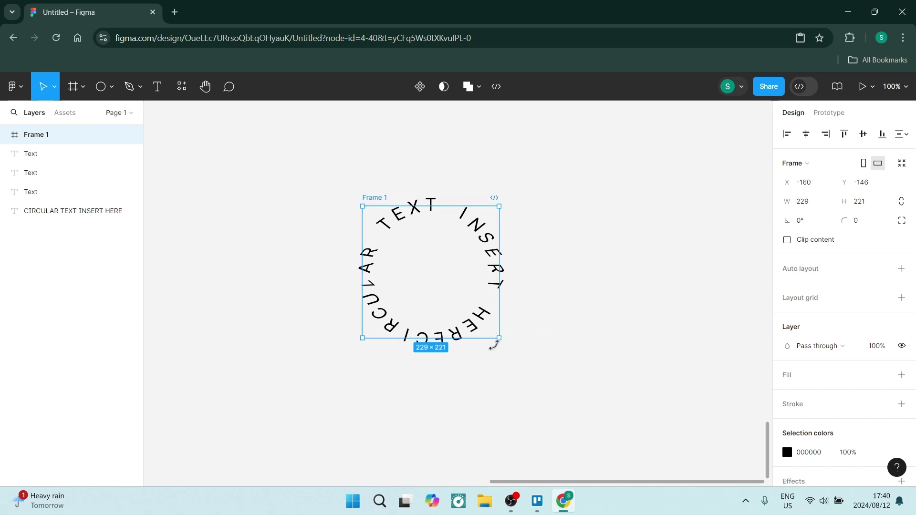
pyautogui.moveTo(500, 339); pyautogui.dragTo(527, 365)
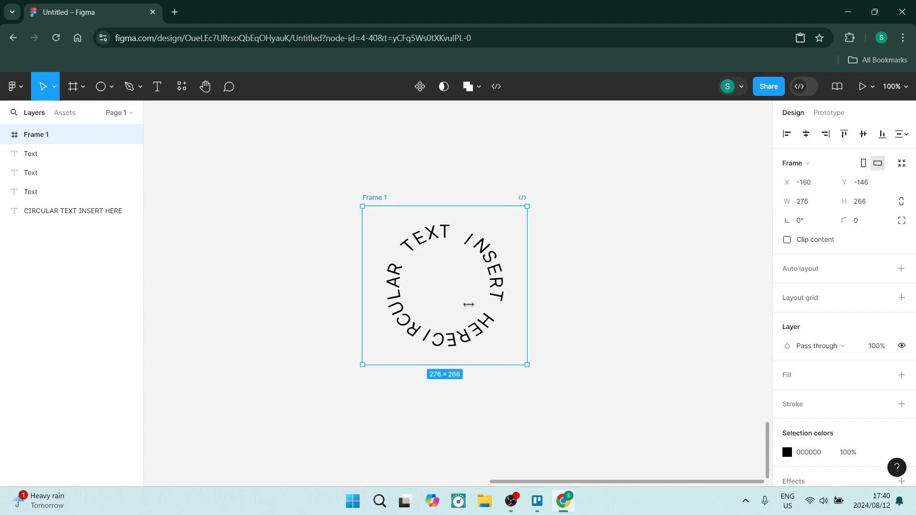
pyautogui.rightClick(450, 282)
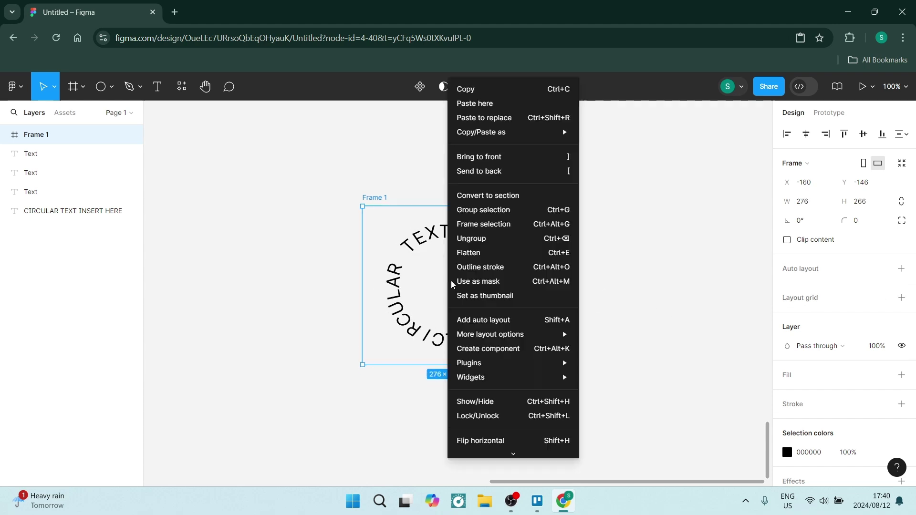
pyautogui.click(494, 325)
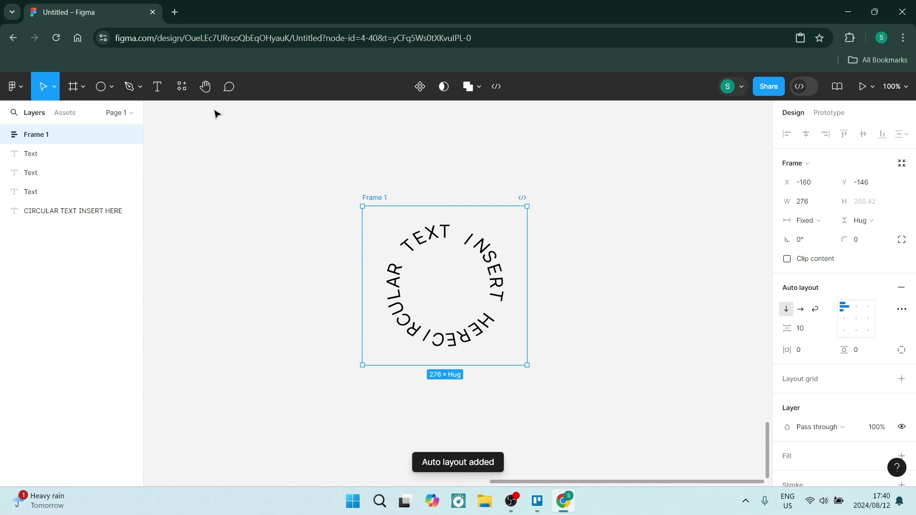
# - Launch the Circular Text plugin again and change its angle from 360 to 180 degrees
pyautogui.click(181, 88)
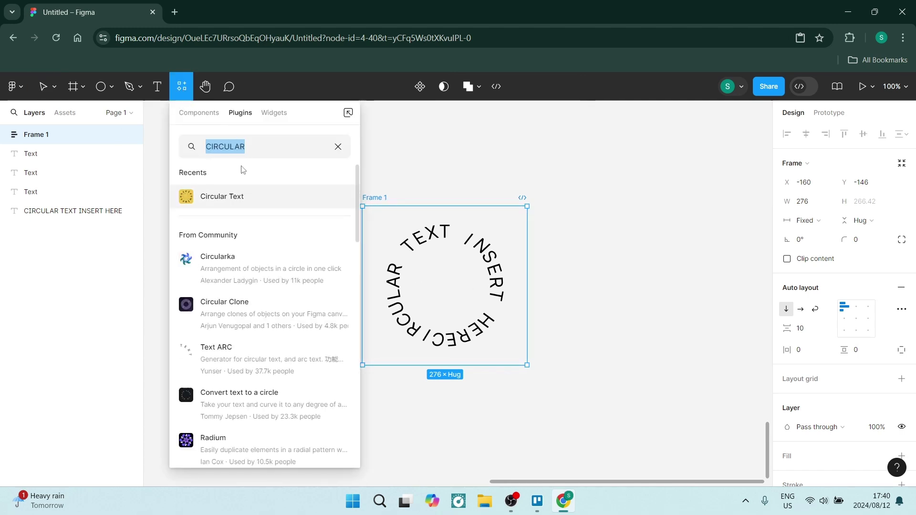
pyautogui.click(222, 197)
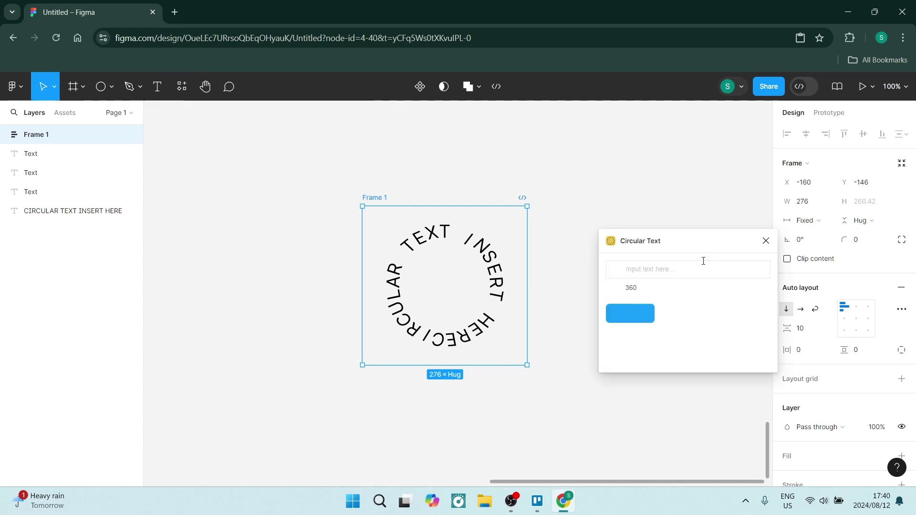
pyautogui.click(648, 289)
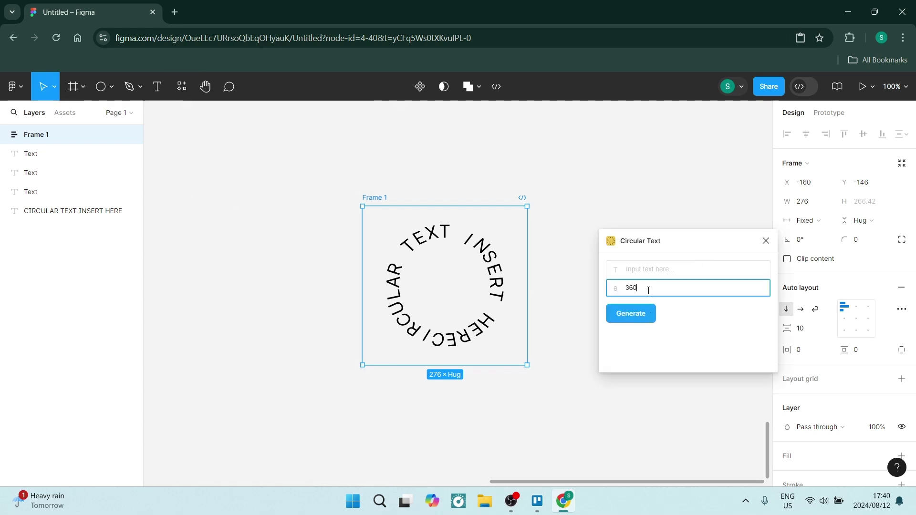
pyautogui.press('BackSpace')
pyautogui.write('180')
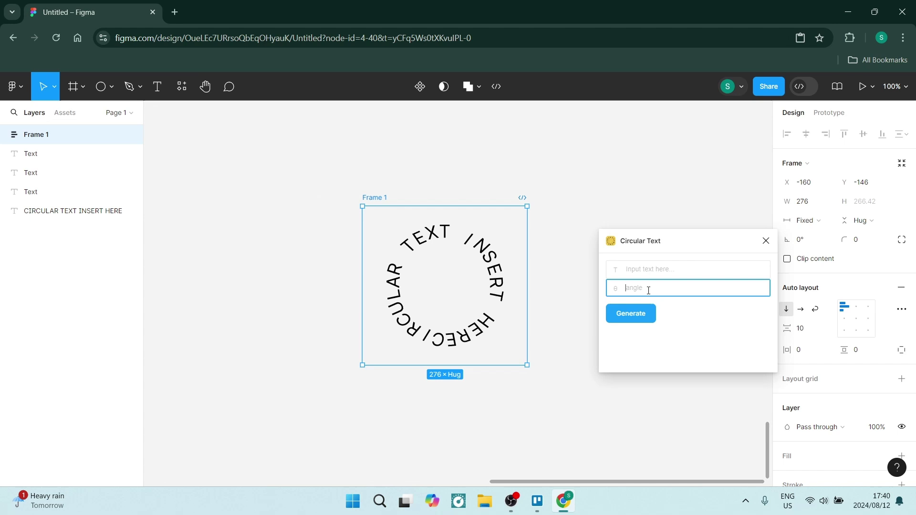
# - Generate CIRCULAR TEXT INSERT HERE as a half-circle arc and move it up-right of the ring
pyautogui.click(650, 266)
pyautogui.press('Down')
pyautogui.press('Return')
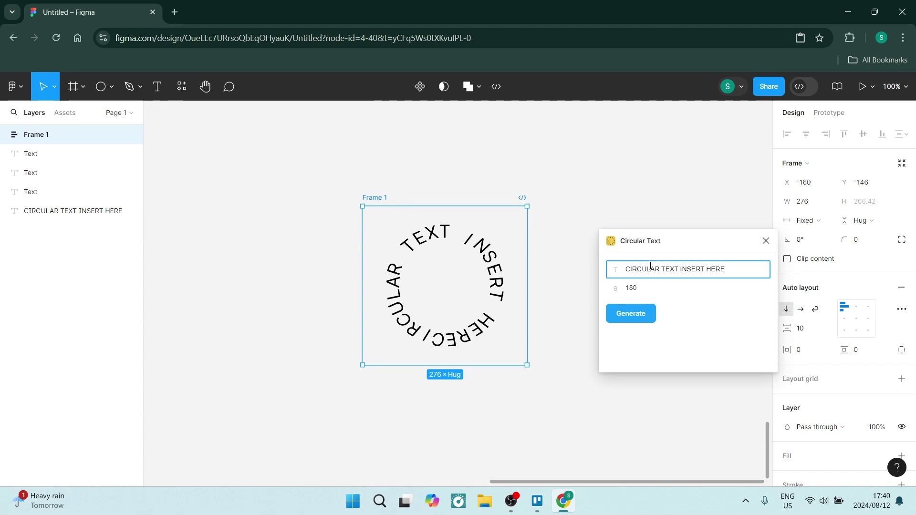
pyautogui.click(645, 313)
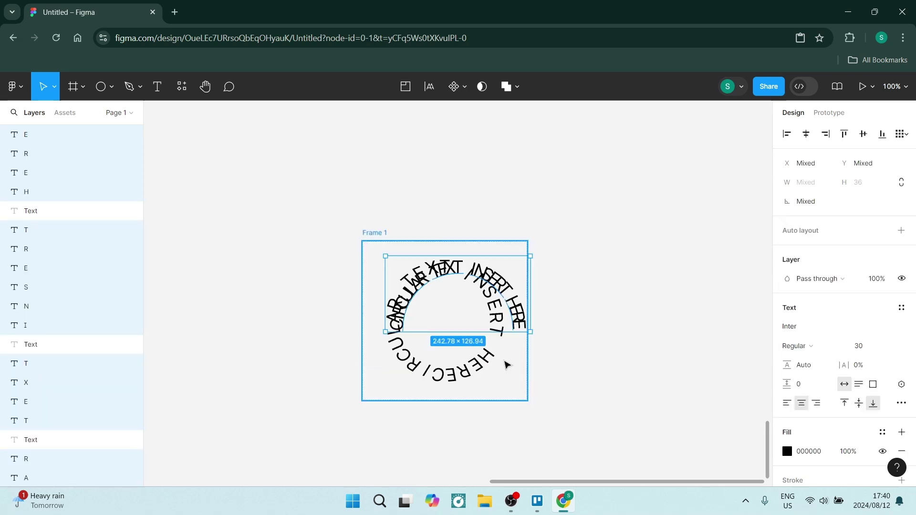
pyautogui.moveTo(501, 272); pyautogui.dragTo(607, 192)
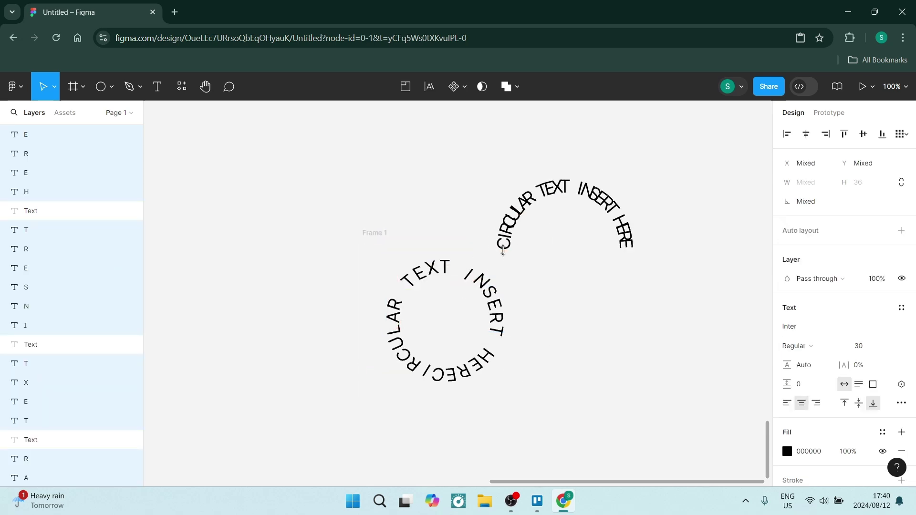
pyautogui.click(624, 234)
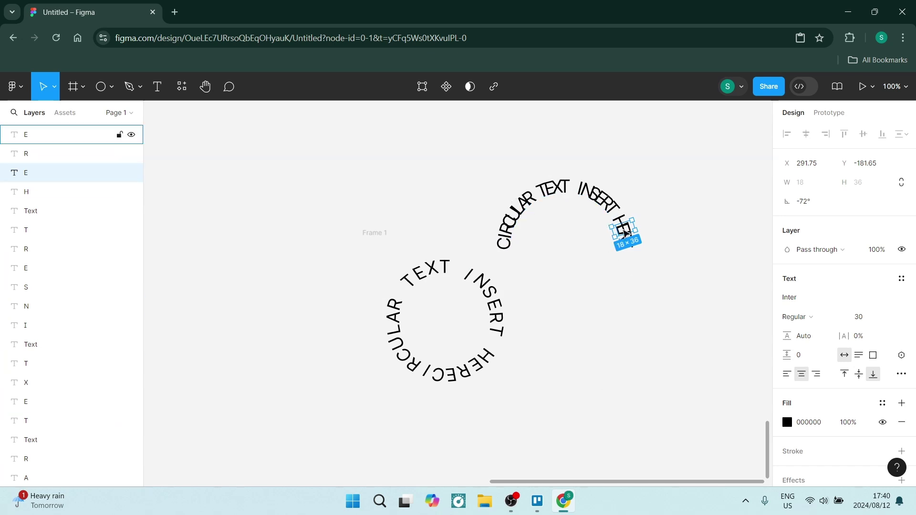
# - Marquee-select all the half-circle arc letters and wrap them in a new Frame 2
pyautogui.click(567, 310)
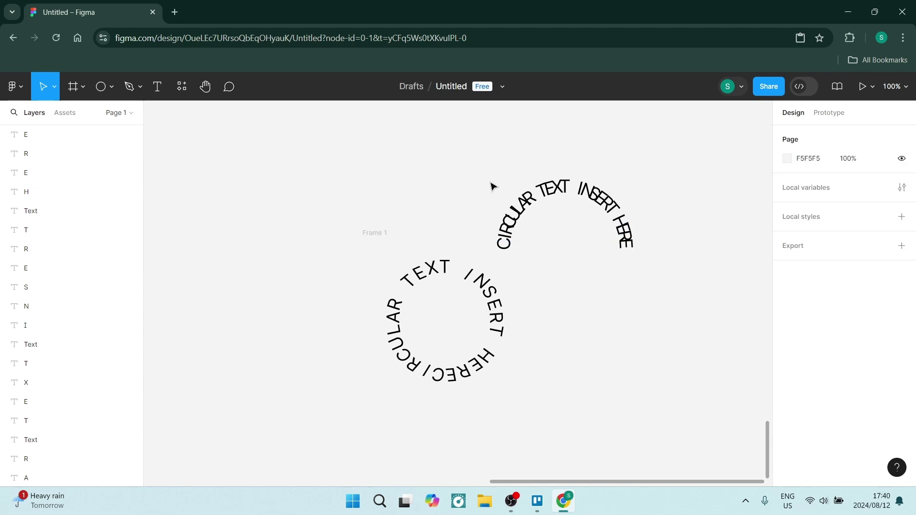
pyautogui.moveTo(489, 156); pyautogui.dragTo(664, 259)
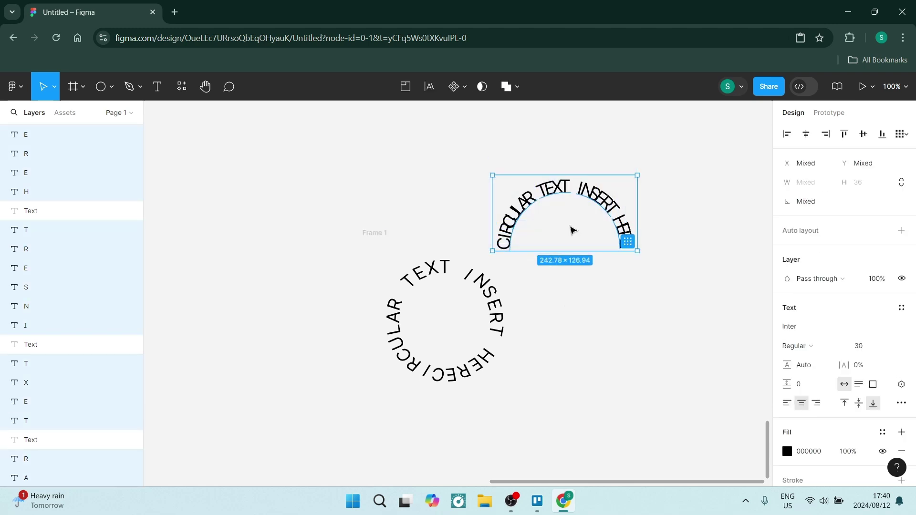
pyautogui.rightClick(567, 228)
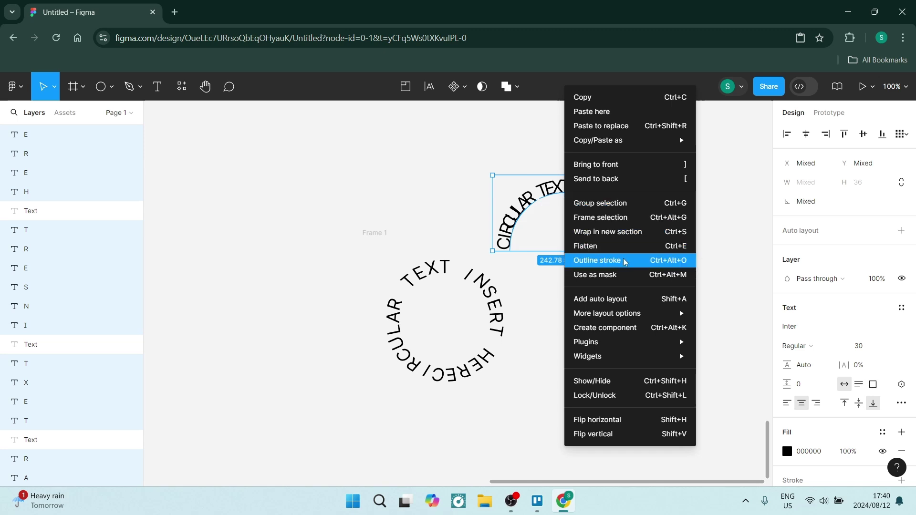
pyautogui.click(615, 218)
pyautogui.click(657, 328)
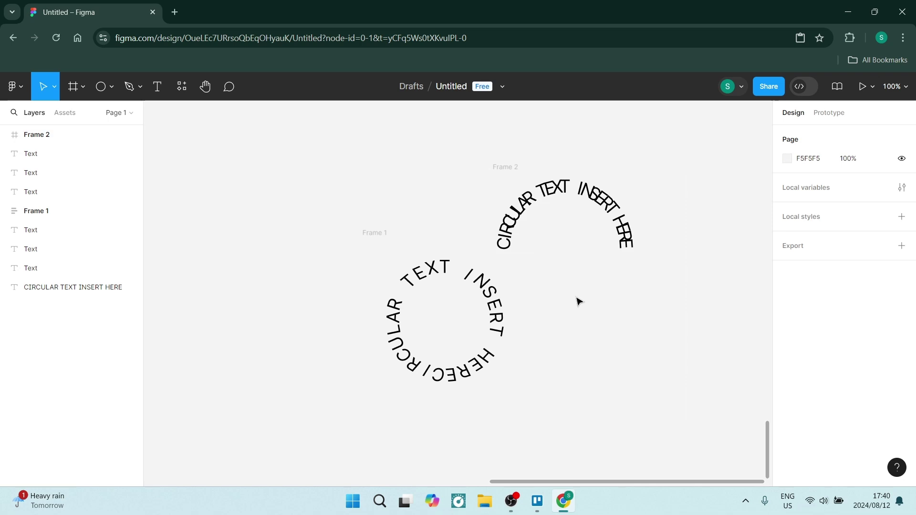
pyautogui.click(447, 325)
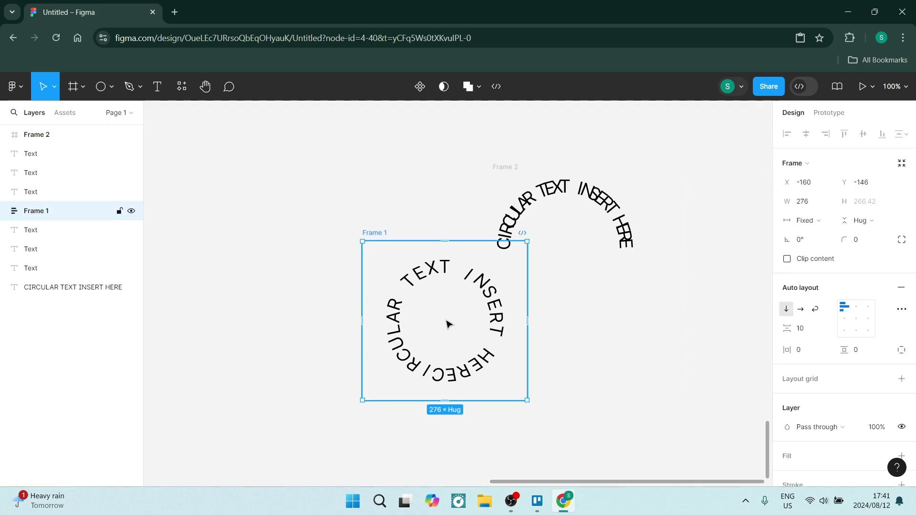